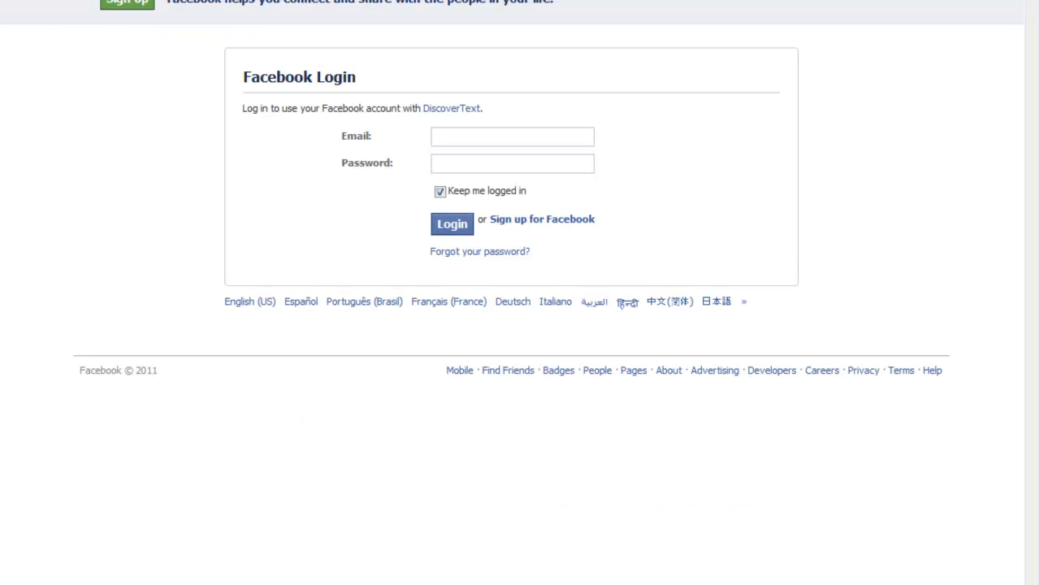
# - Log in with the Facebook account, entering the account e-mail and the account password
pyautogui.write('s')
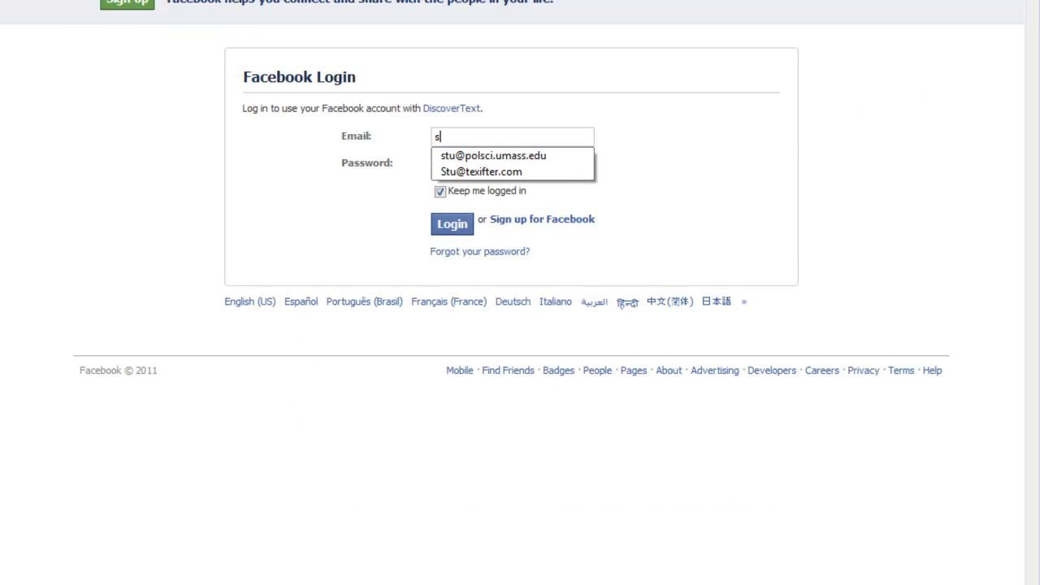
pyautogui.click(497, 173)
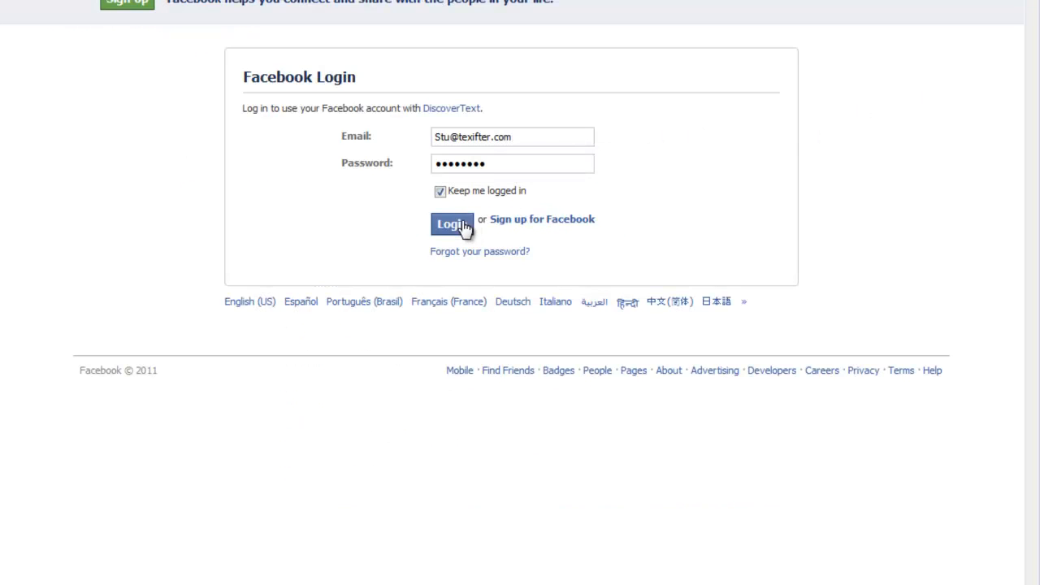
pyautogui.moveTo(496, 167); pyautogui.dragTo(392, 171)
pyautogui.write('••••••••••')
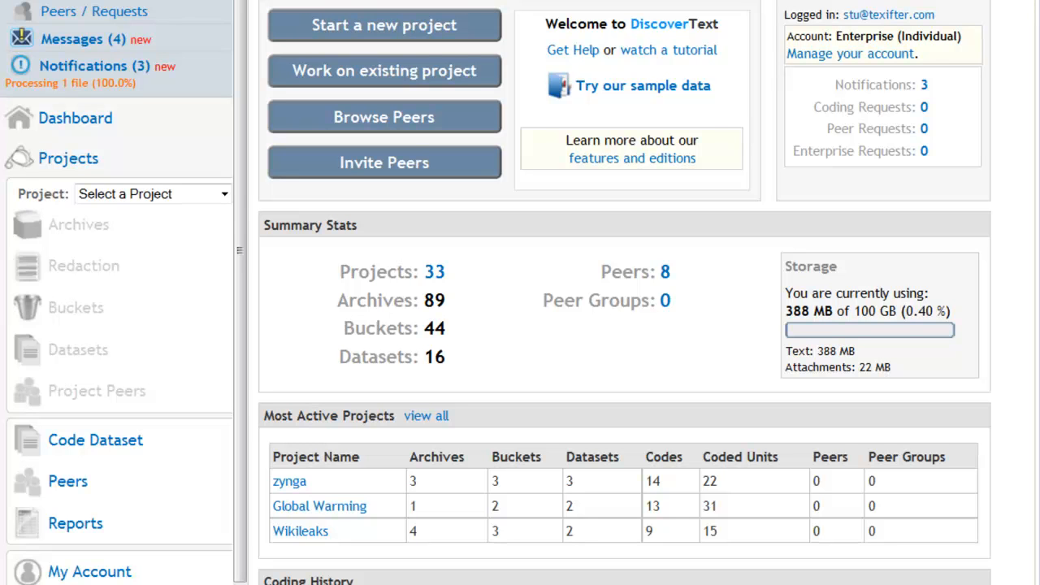
# - Start a new project named "1-Twitter Demo"
pyautogui.click(406, 32)
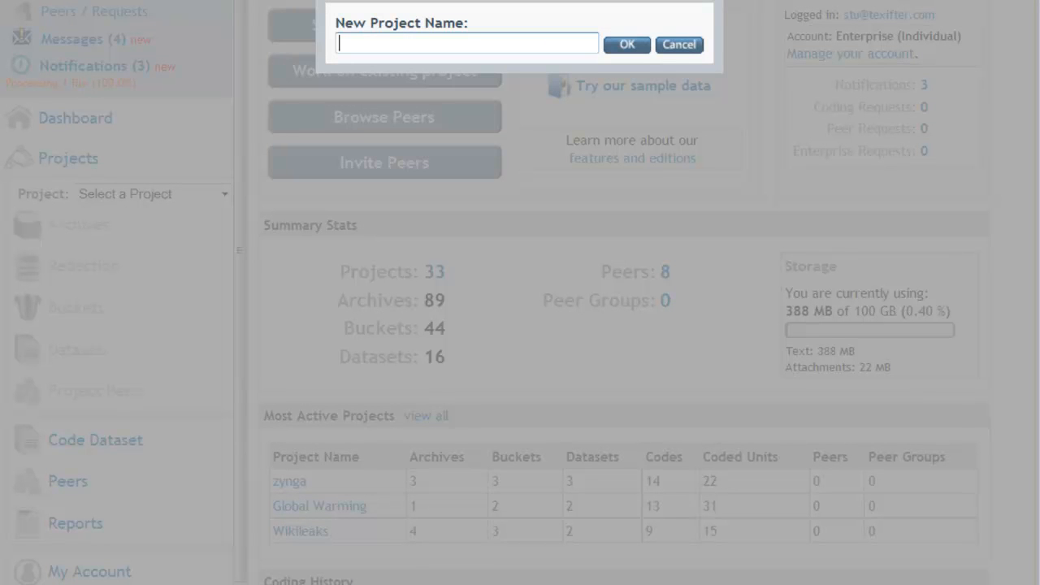
pyautogui.write('1-Twitter Demo')
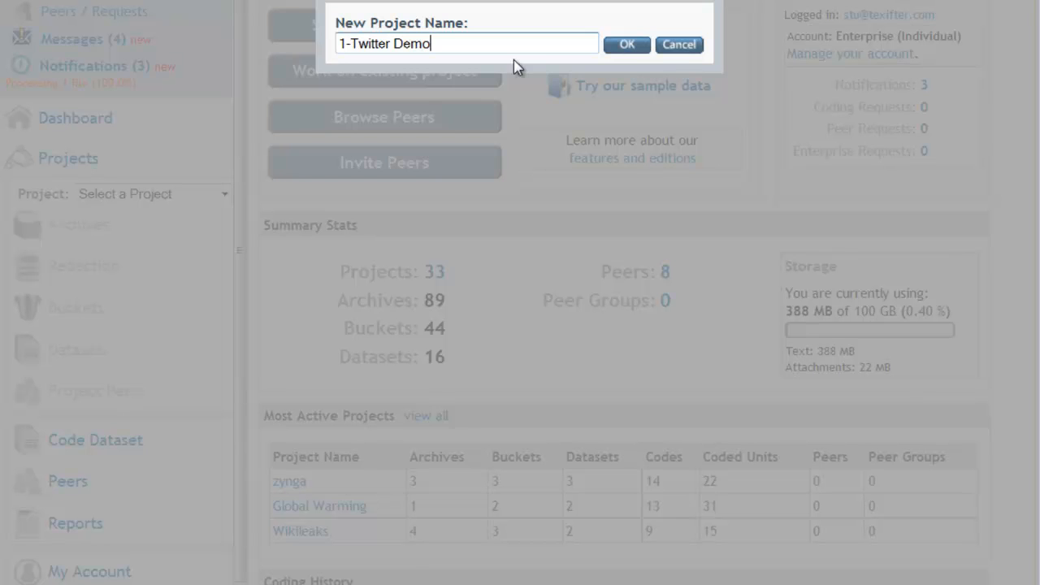
pyautogui.click(629, 49)
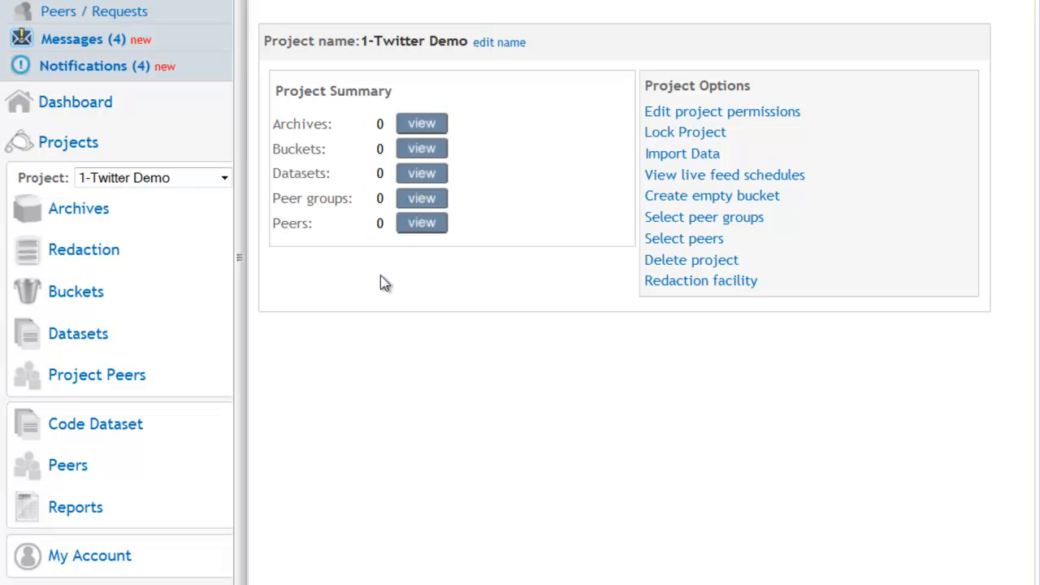
# - Begin a Twitter live feed import into the project, using a new archive named "#egypt"
pyautogui.click(658, 159)
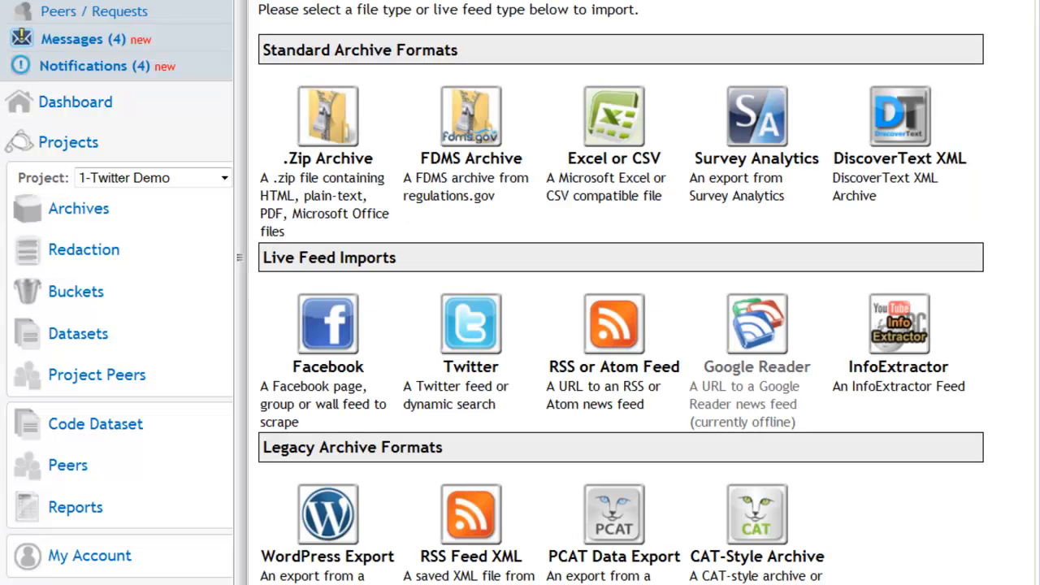
pyautogui.click(476, 324)
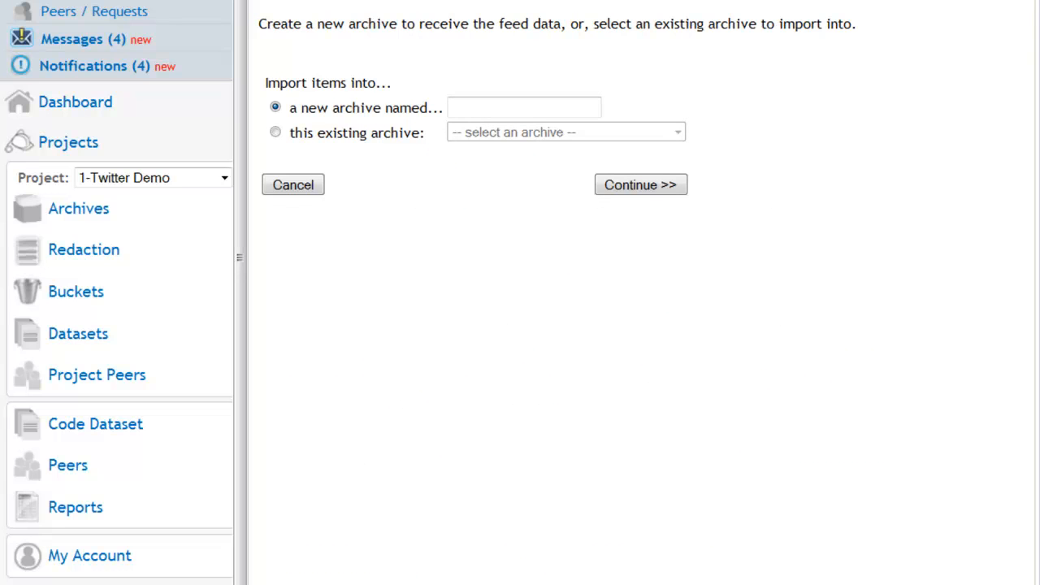
pyautogui.click(474, 106)
pyautogui.write('#egy')
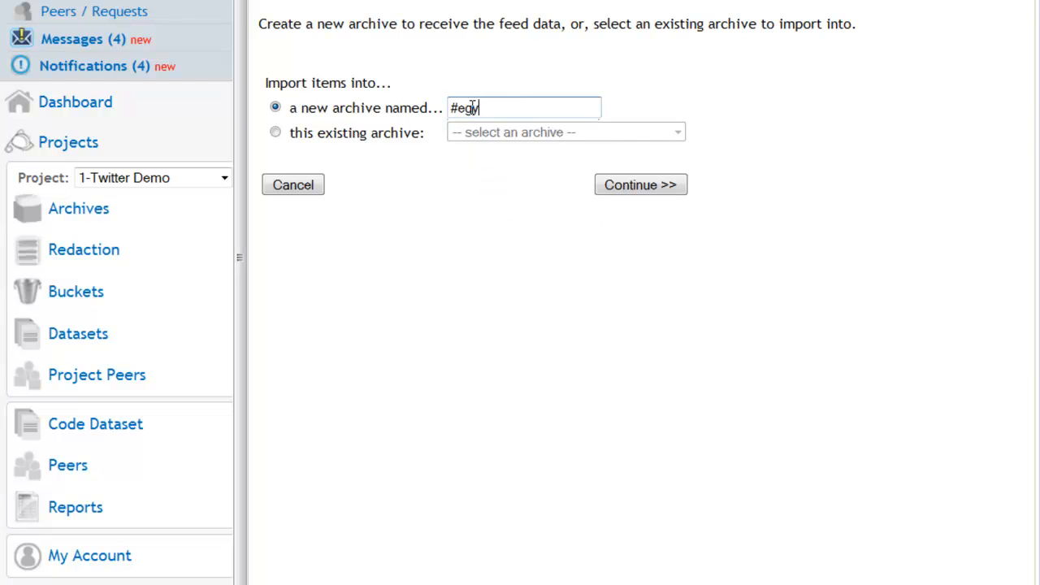
pyautogui.write('pt')
pyautogui.click(630, 185)
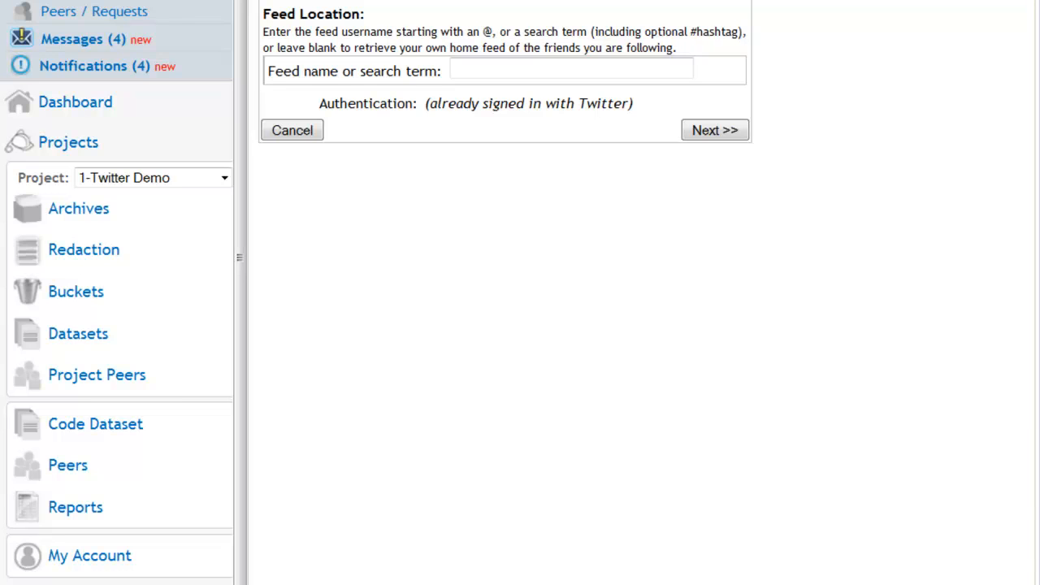
# - Set the Twitter feed's search term to "#egypt" and continue to the scheduling options
pyautogui.click(499, 74)
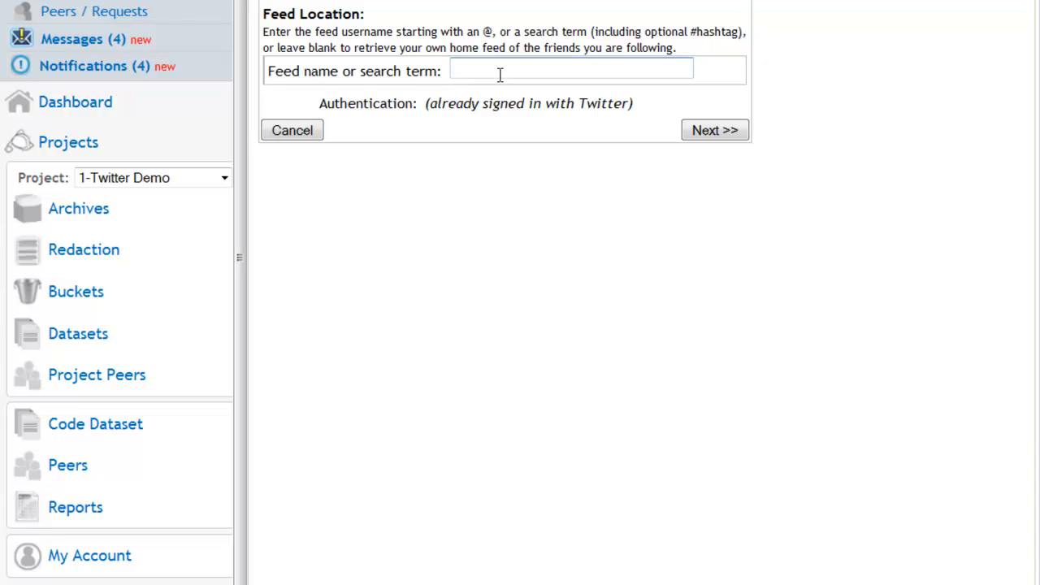
pyautogui.write('#egypt')
pyautogui.click(715, 132)
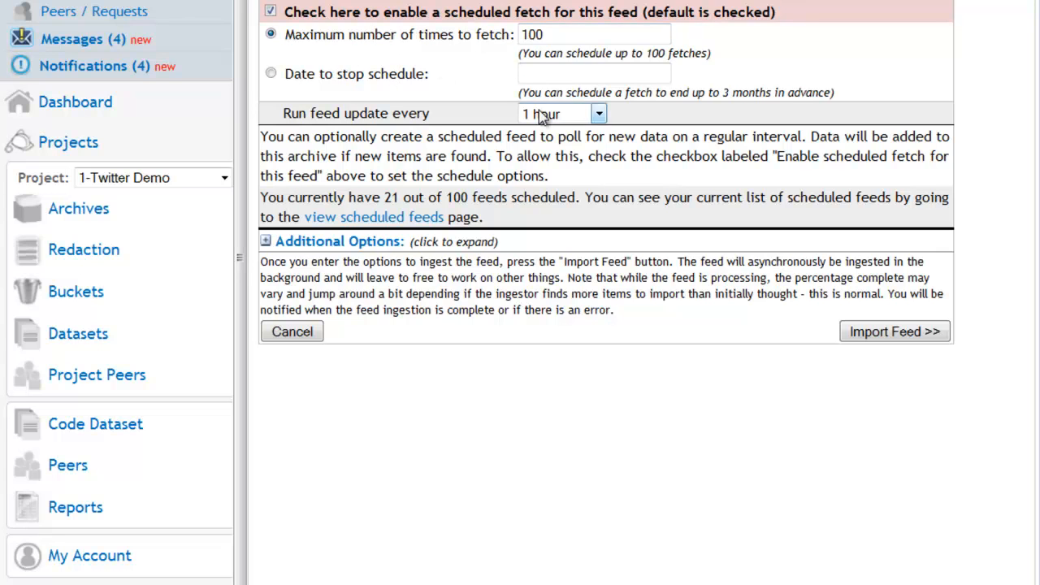
# - Set the scheduled feed update to run every 30 minutes
pyautogui.click(600, 115)
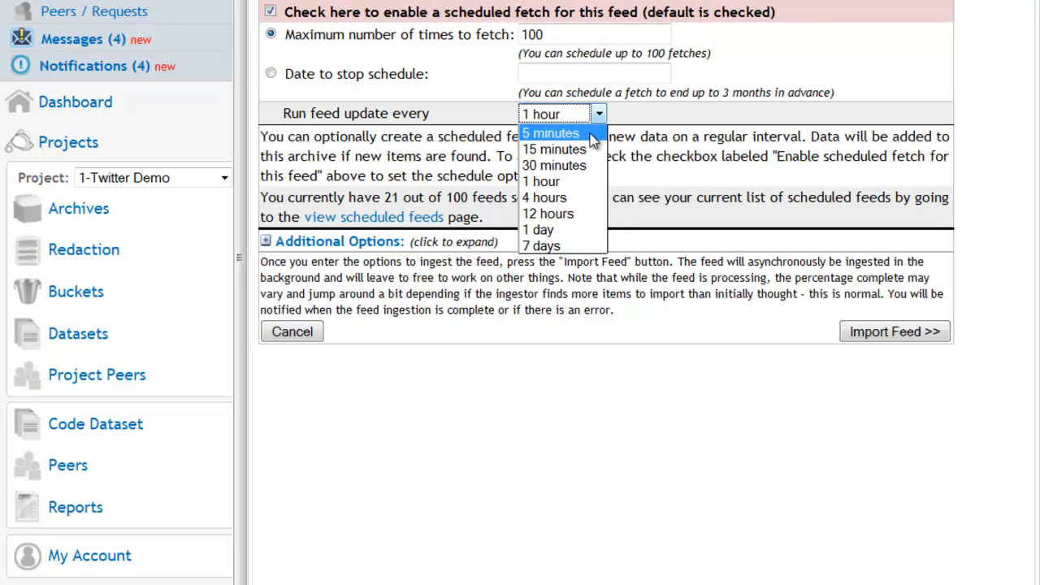
pyautogui.click(553, 133)
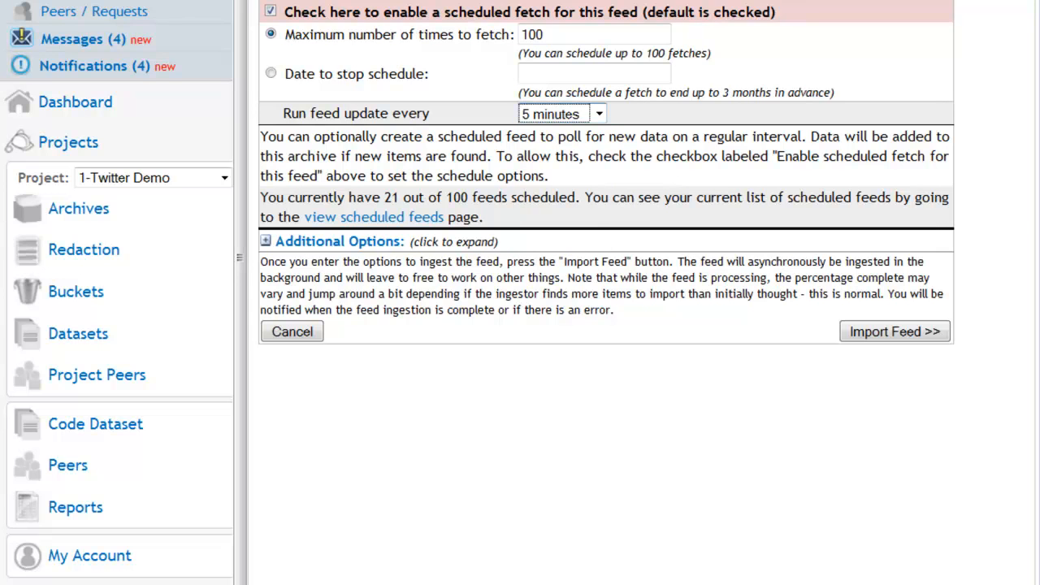
pyautogui.click(601, 118)
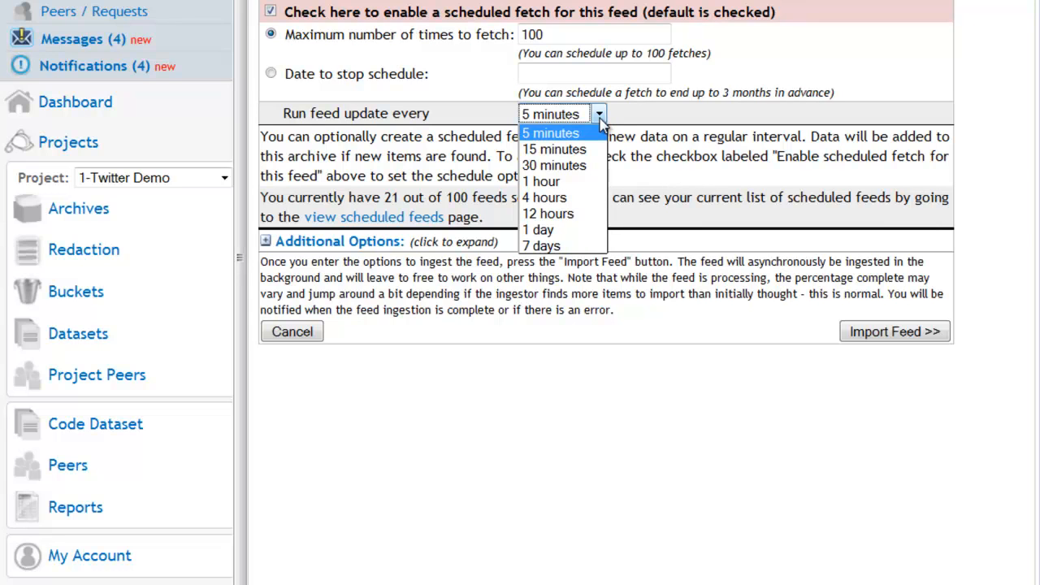
pyautogui.click(577, 165)
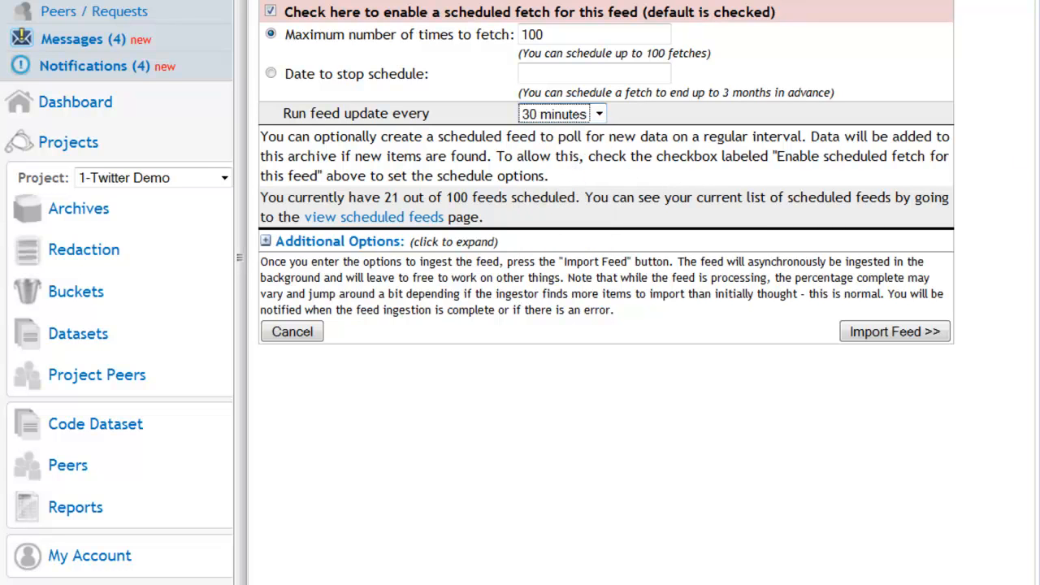
# - Limit the feed to the date range 03/24/2011 to 03/30/2011 in the additional options and import it
pyautogui.click(267, 241)
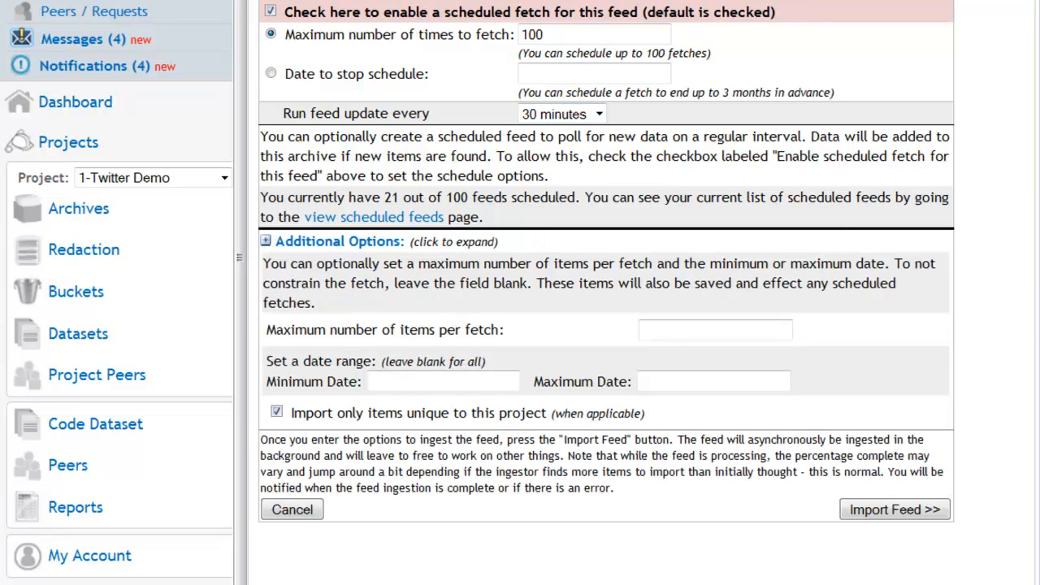
pyautogui.click(394, 377)
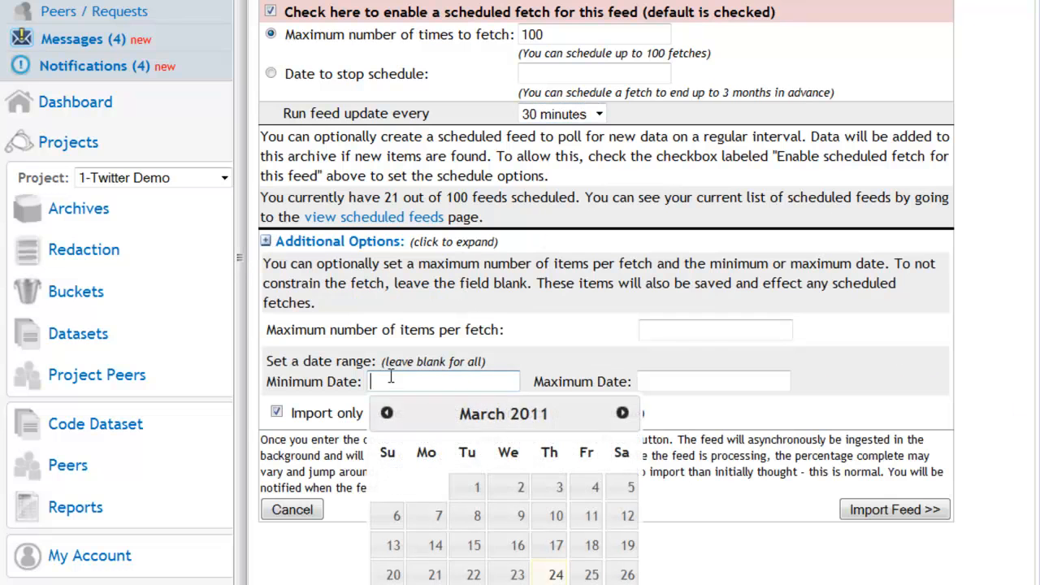
pyautogui.click(556, 572)
pyautogui.click(665, 381)
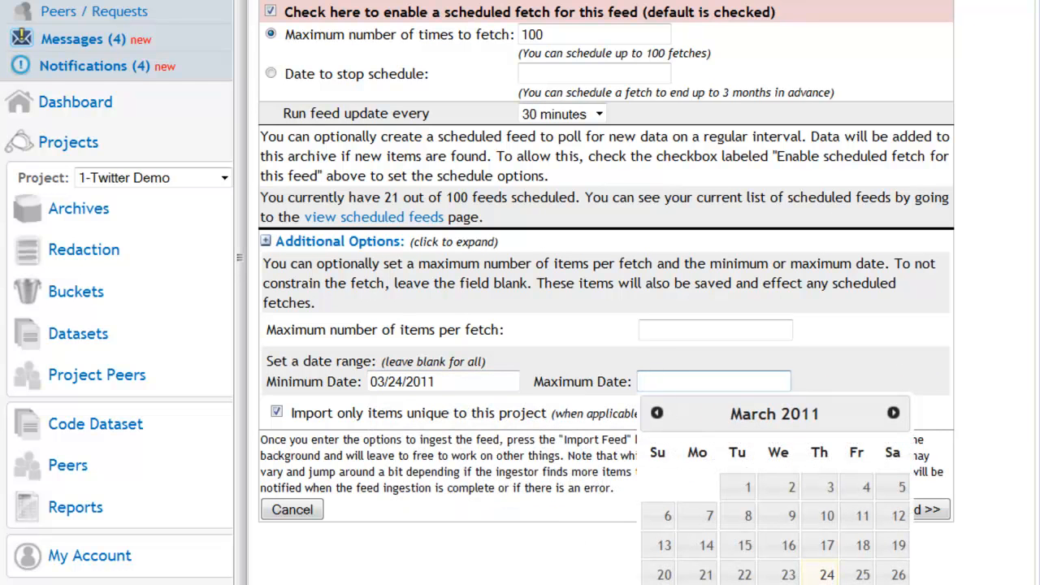
pyautogui.click(780, 584)
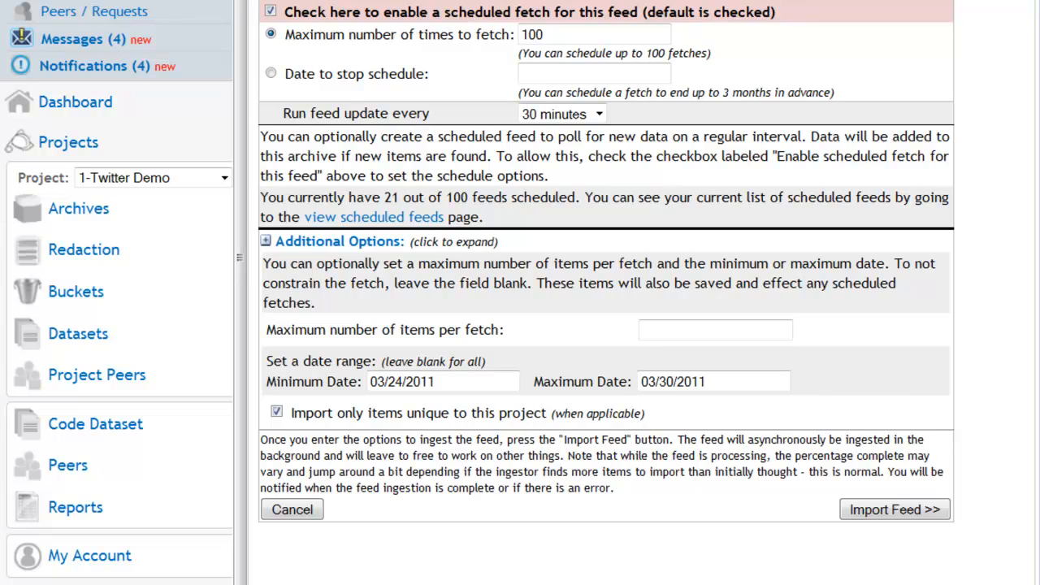
pyautogui.click(926, 510)
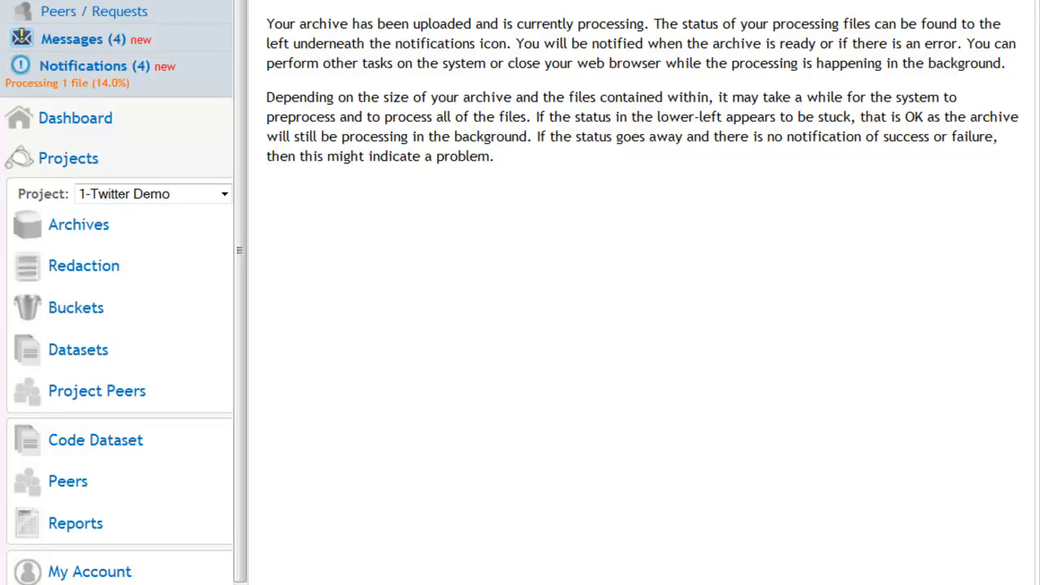
# - Check the notifications for the import's processing status and open the #egypt archive
pyautogui.click(64, 72)
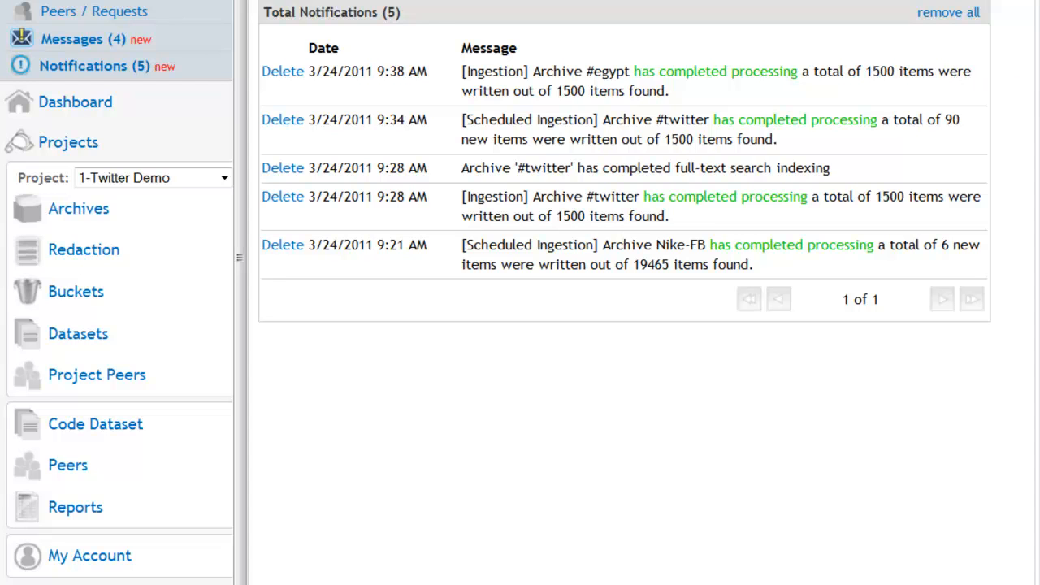
pyautogui.click(82, 218)
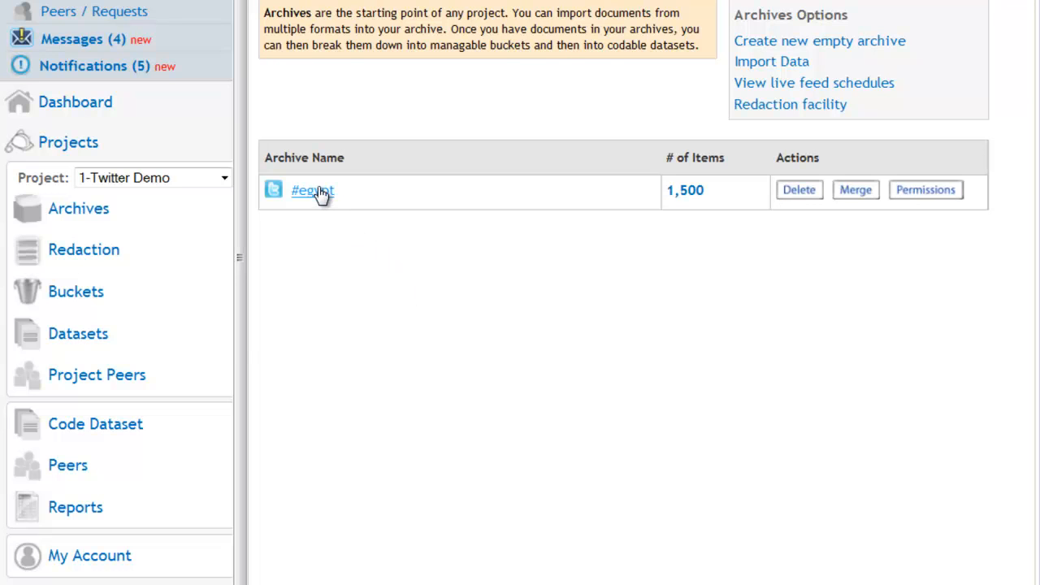
pyautogui.click(322, 193)
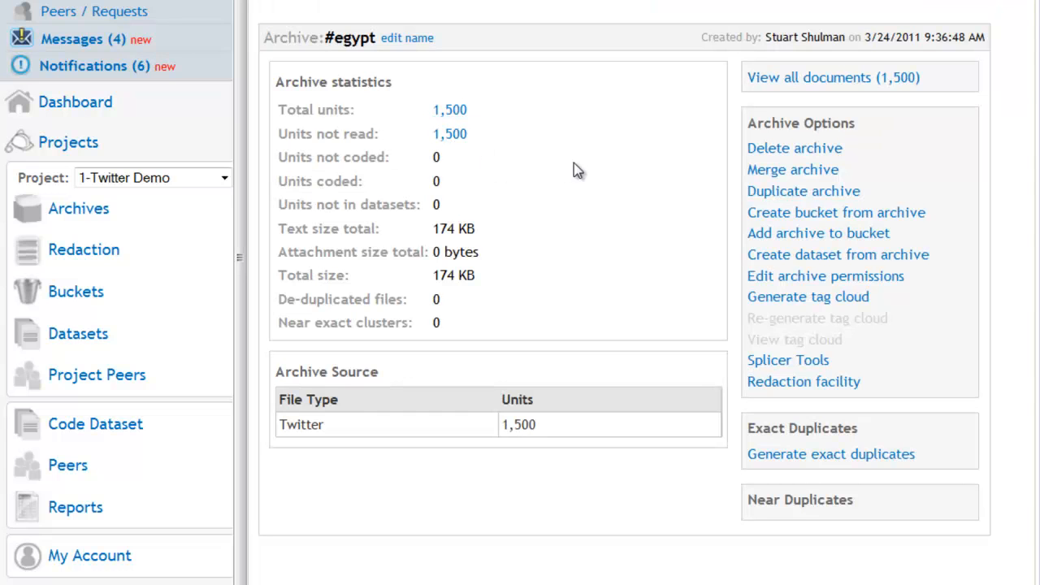
# - List all documents in the #egypt archive and view the tweet about the American student missing in Syria
pyautogui.click(815, 82)
pyautogui.click(826, 84)
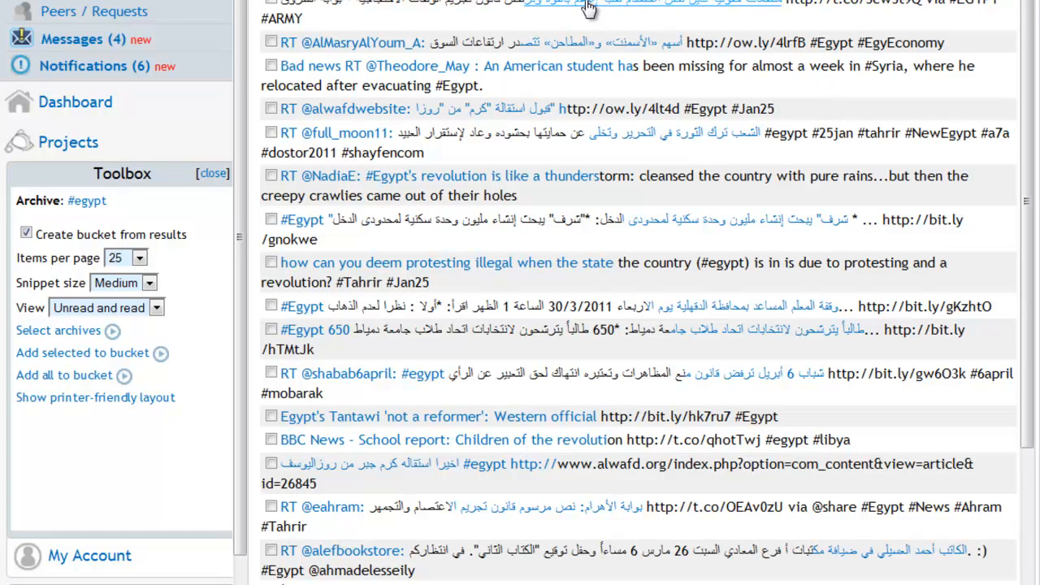
pyautogui.click(588, 8)
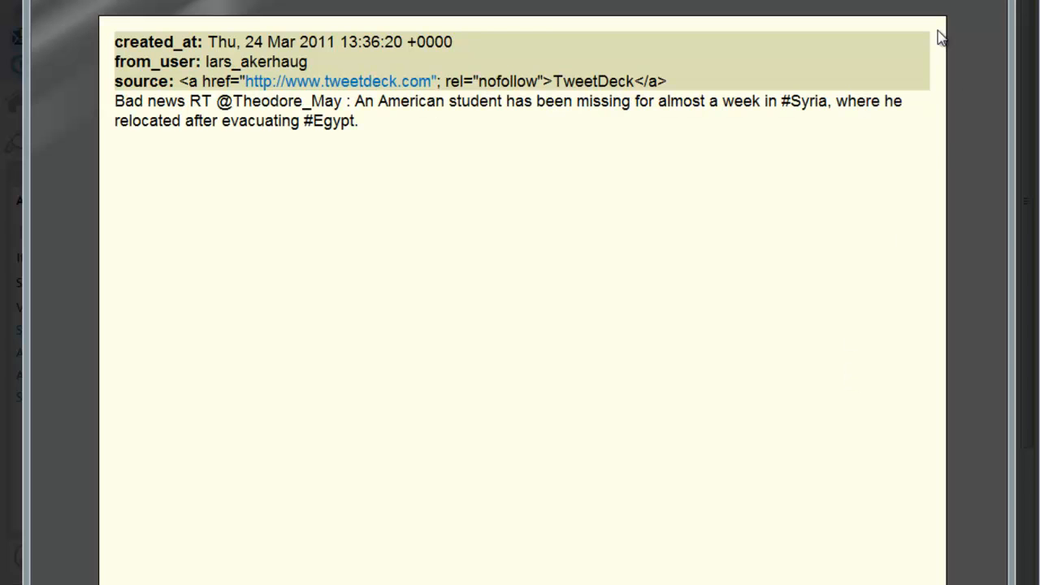
pyautogui.press('Escape')
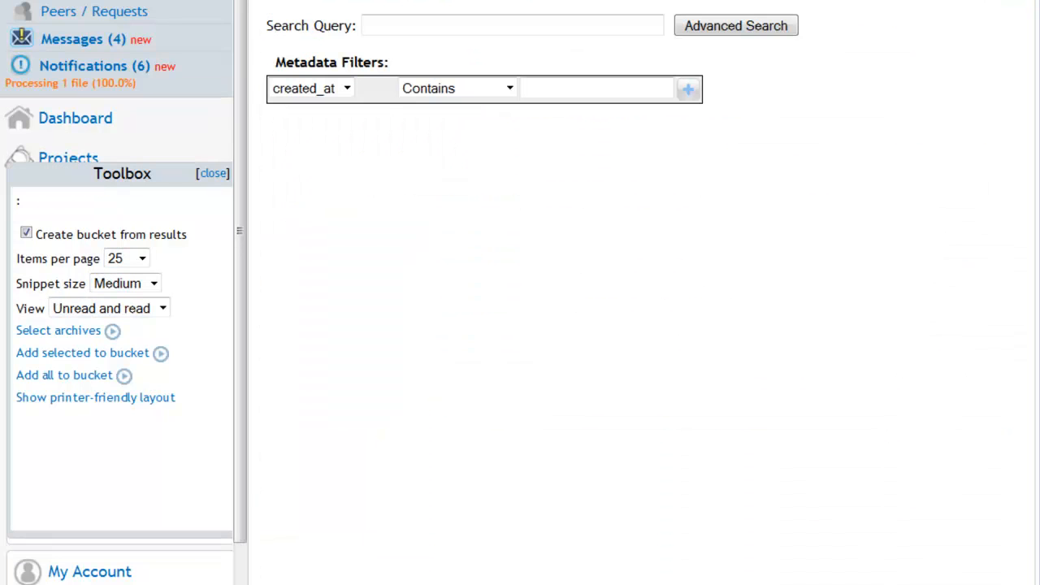
# - Examine the field choices and matching conditions offered by the advanced search's metadata filter
pyautogui.click(347, 89)
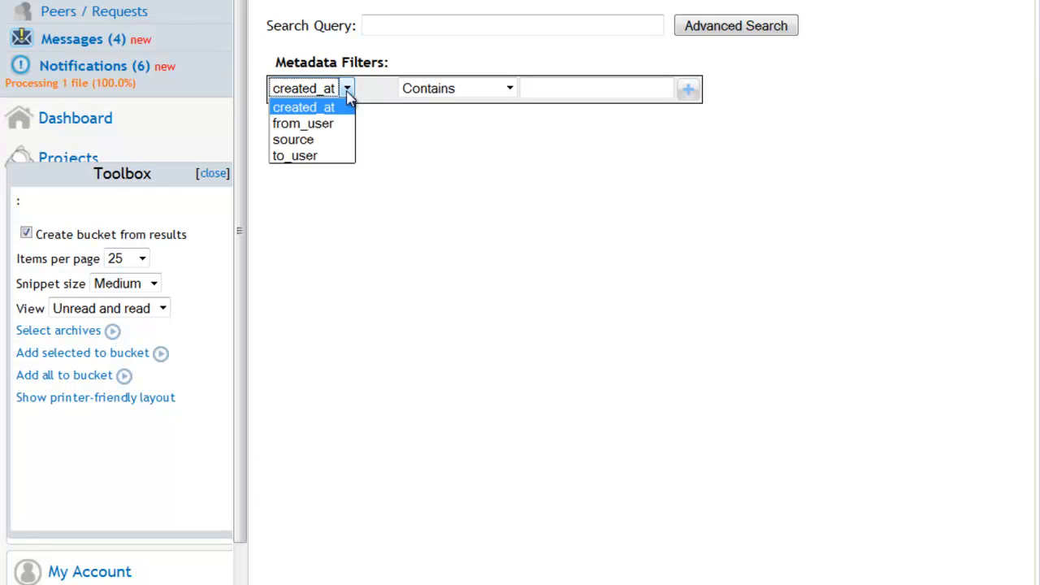
pyautogui.click(509, 89)
pyautogui.click(508, 90)
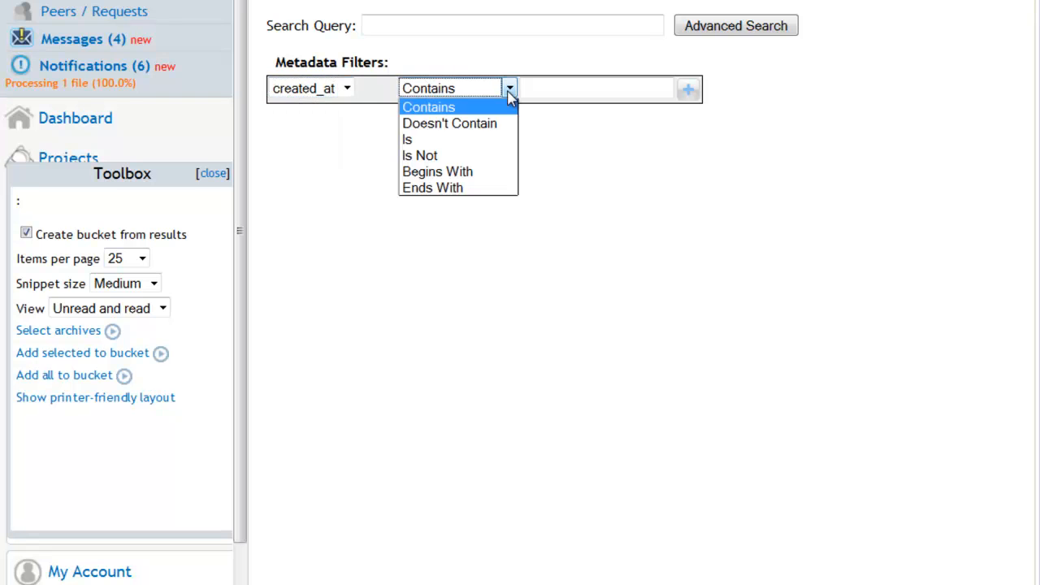
pyautogui.click(509, 96)
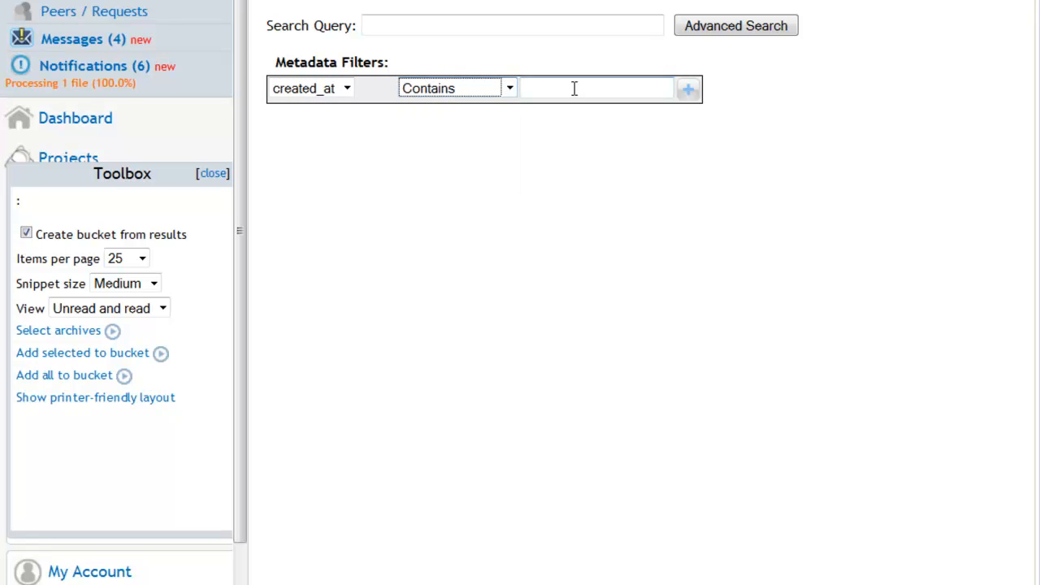
# - Close the toolbox and return to the project's list of archives
pyautogui.click(218, 173)
pyautogui.click(92, 234)
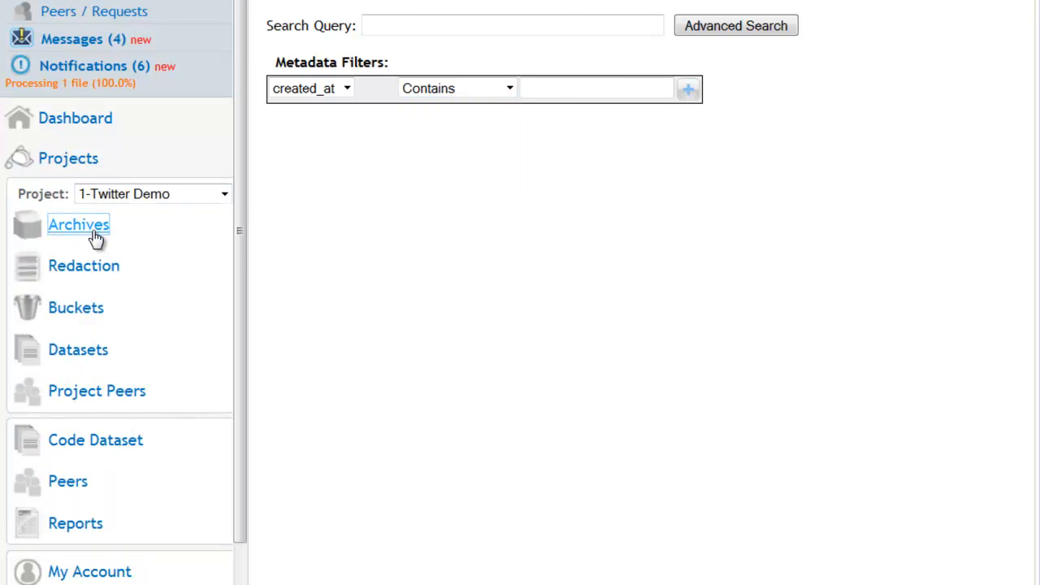